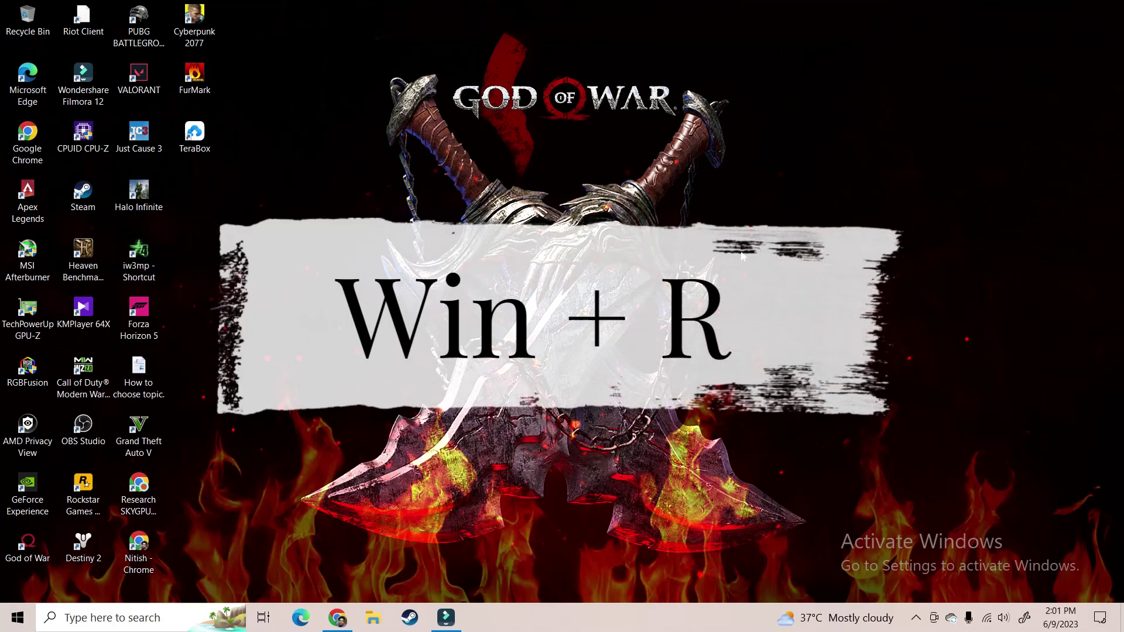
Run dxdiag, confirm the RTX 3060 Display tab notes read 'No problems found', then close it
{"action": "key", "text": "super+r"}
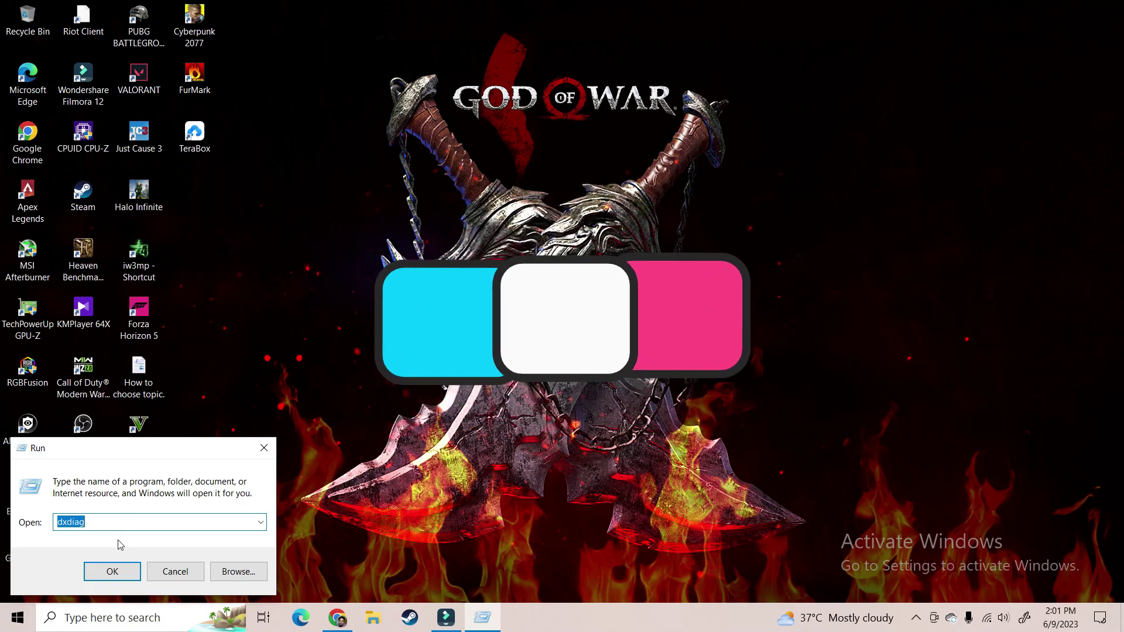
{"action": "left_click", "coordinate": [127, 573]}
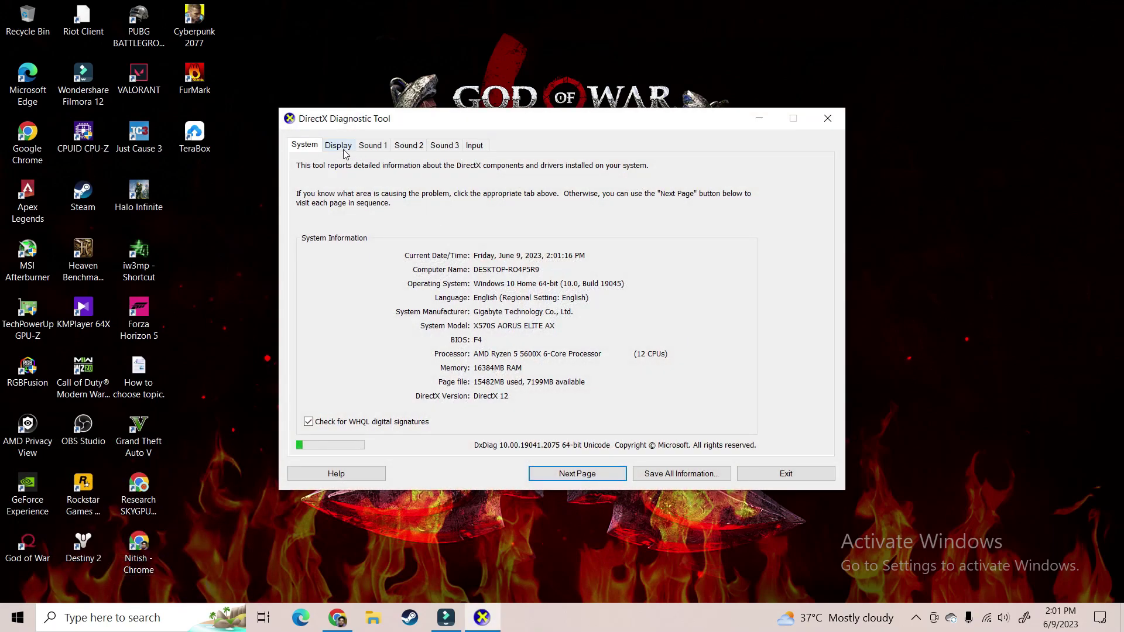
{"action": "left_click", "coordinate": [344, 150]}
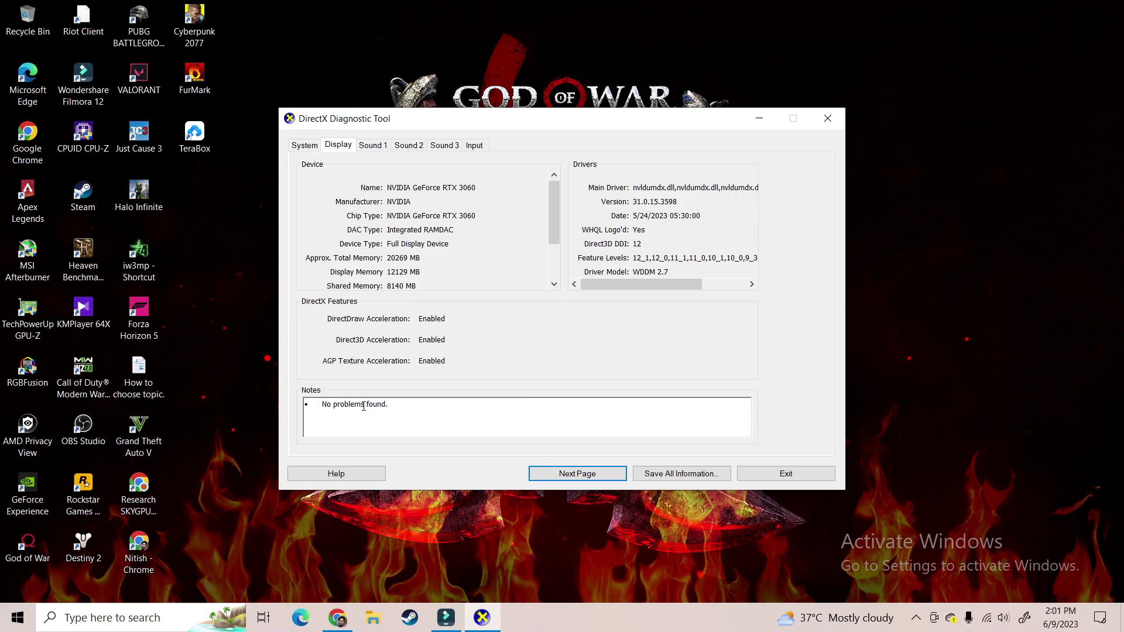
{"action": "triple_click", "coordinate": [364, 406]}
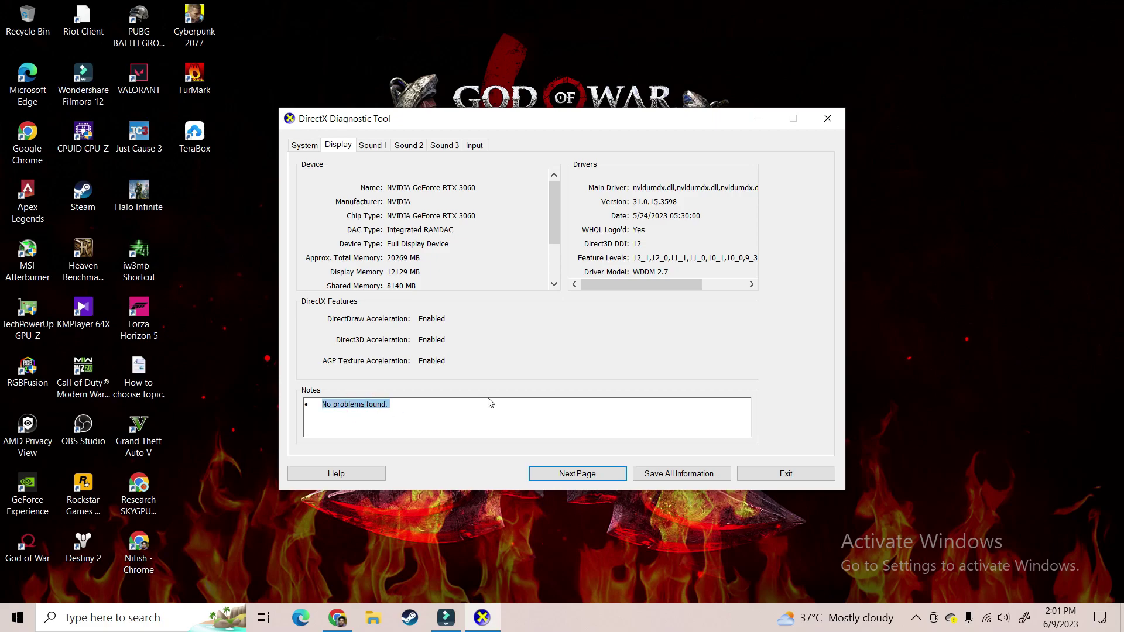
{"action": "left_click", "coordinate": [827, 126]}
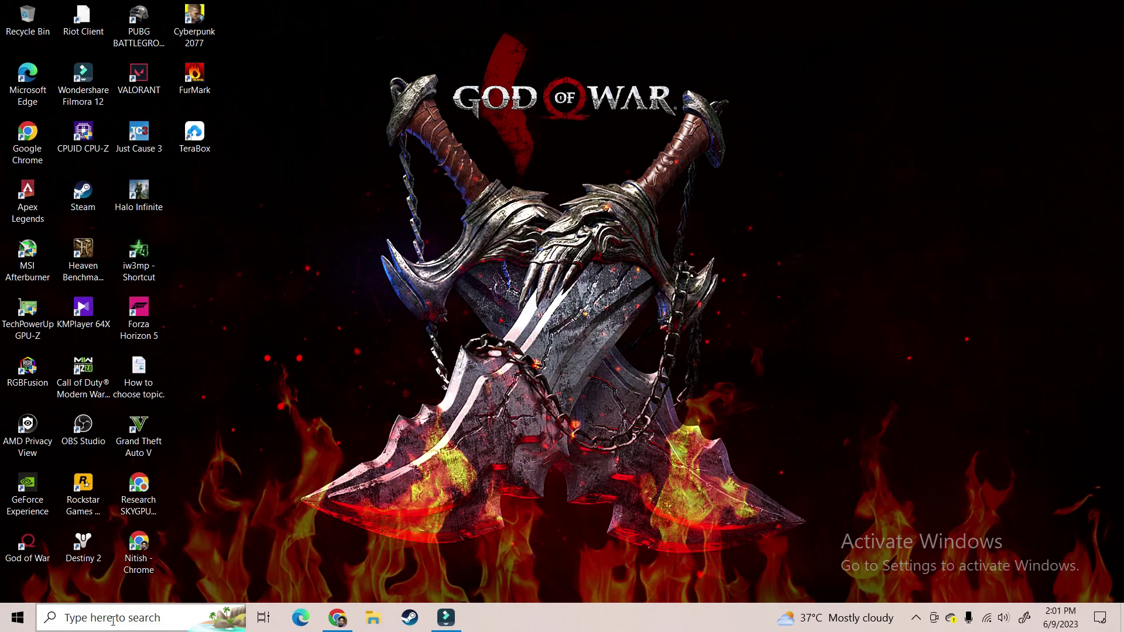
Open Device Manager via a 'dev' search, confirm the RTX 3060 reports 'This device is working properly', then close it
{"action": "left_click", "coordinate": [108, 624]}
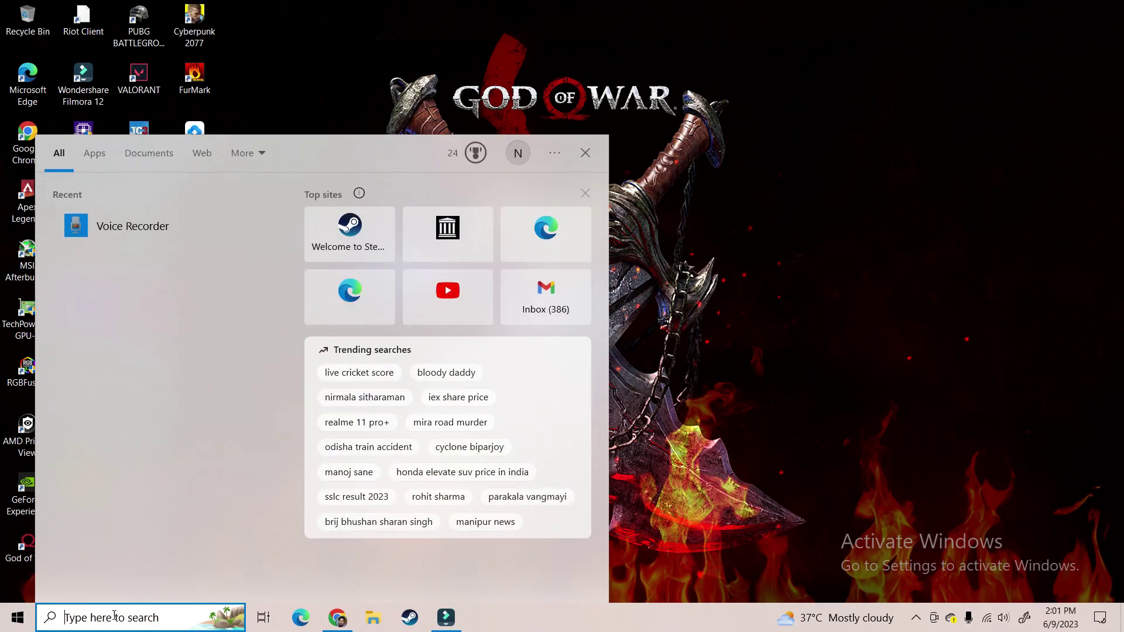
{"action": "type", "text": "dev"}
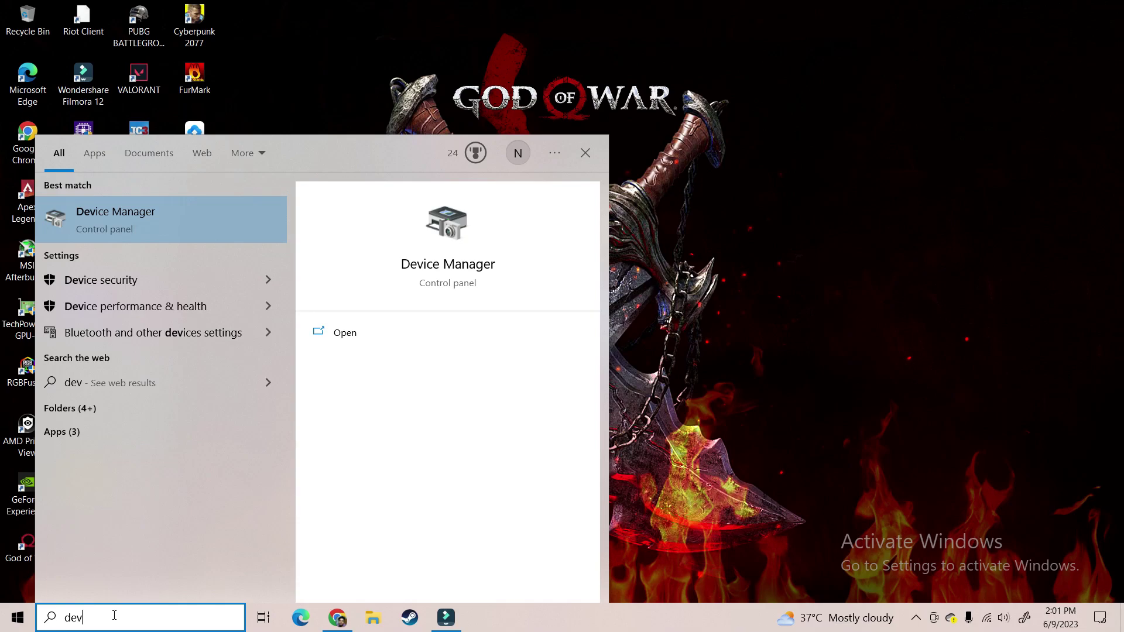
{"action": "left_click", "coordinate": [218, 222]}
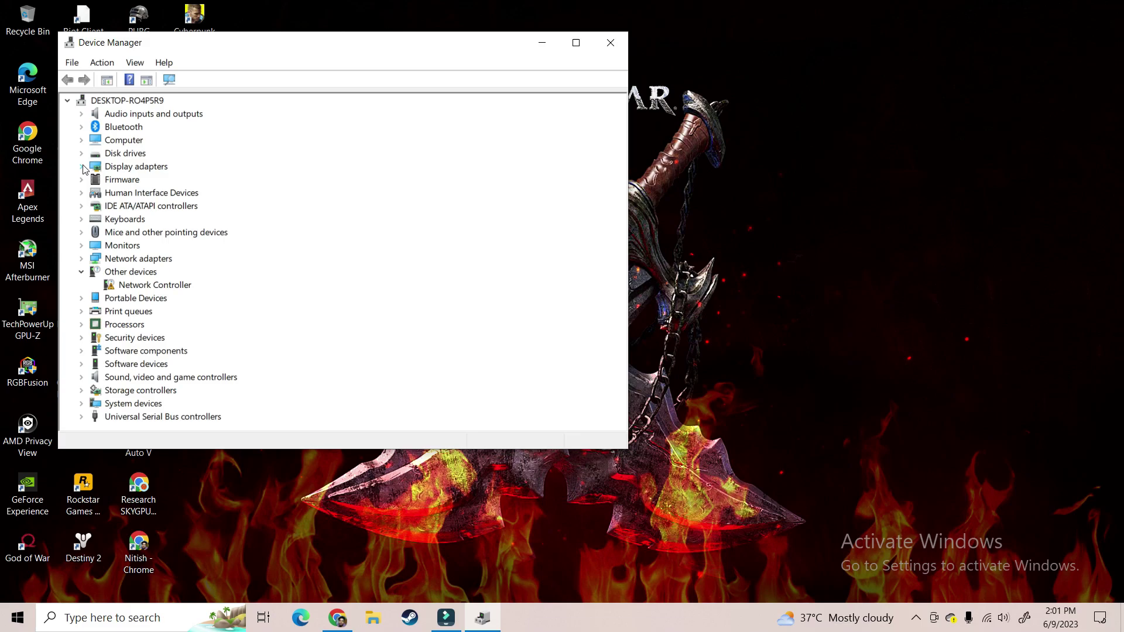
{"action": "left_click", "coordinate": [82, 168]}
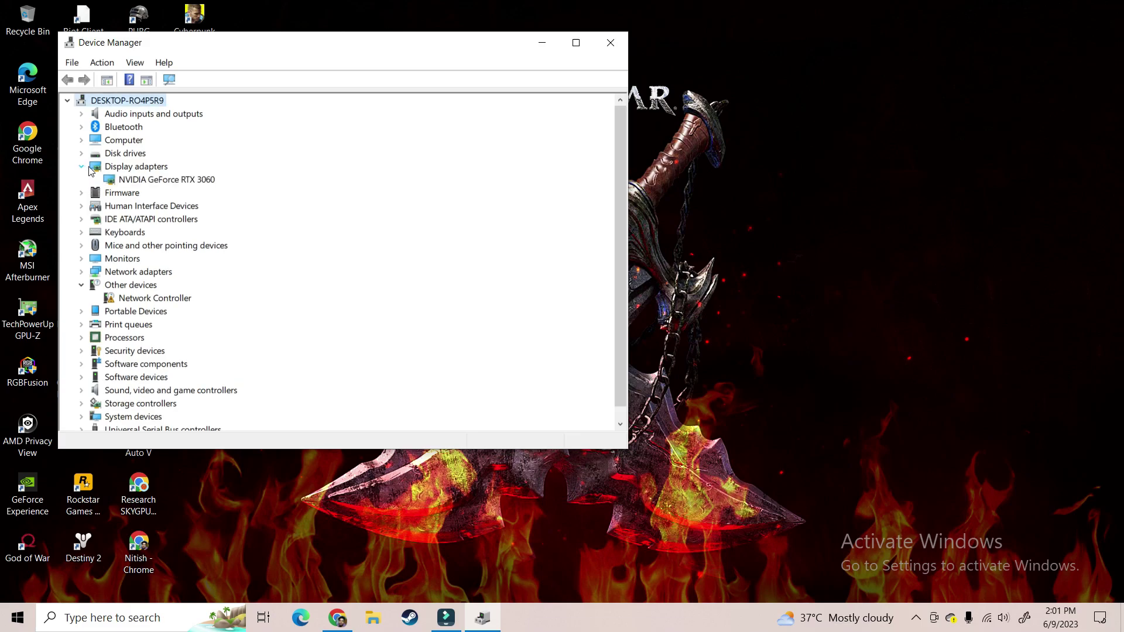
{"action": "double_click", "coordinate": [120, 180]}
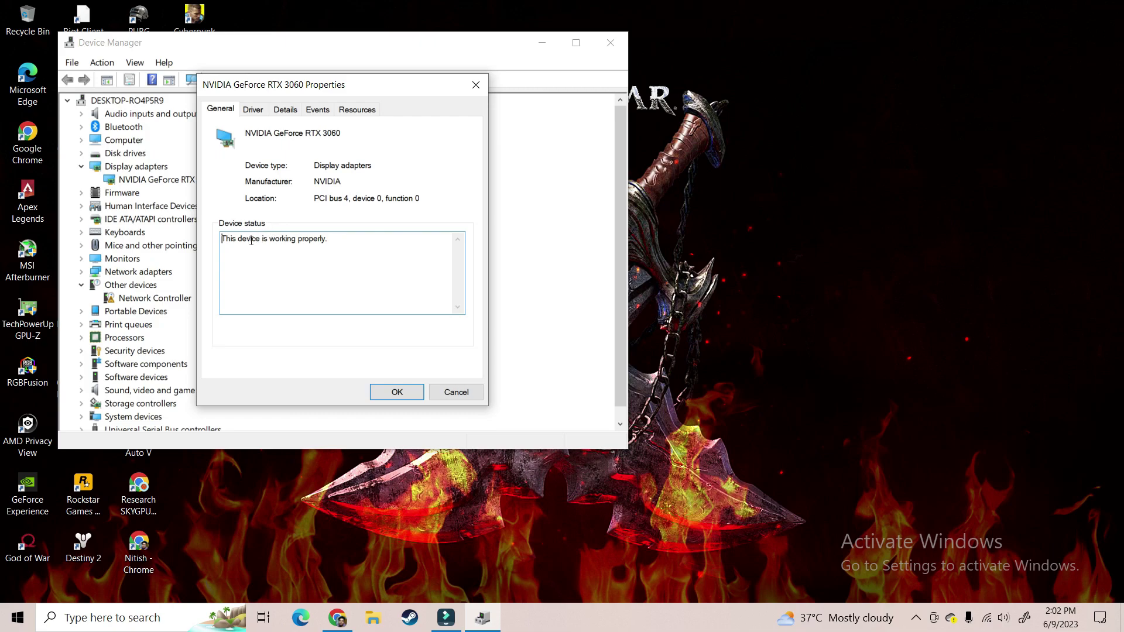
{"action": "double_click", "coordinate": [252, 240]}
{"action": "left_click", "coordinate": [257, 240]}
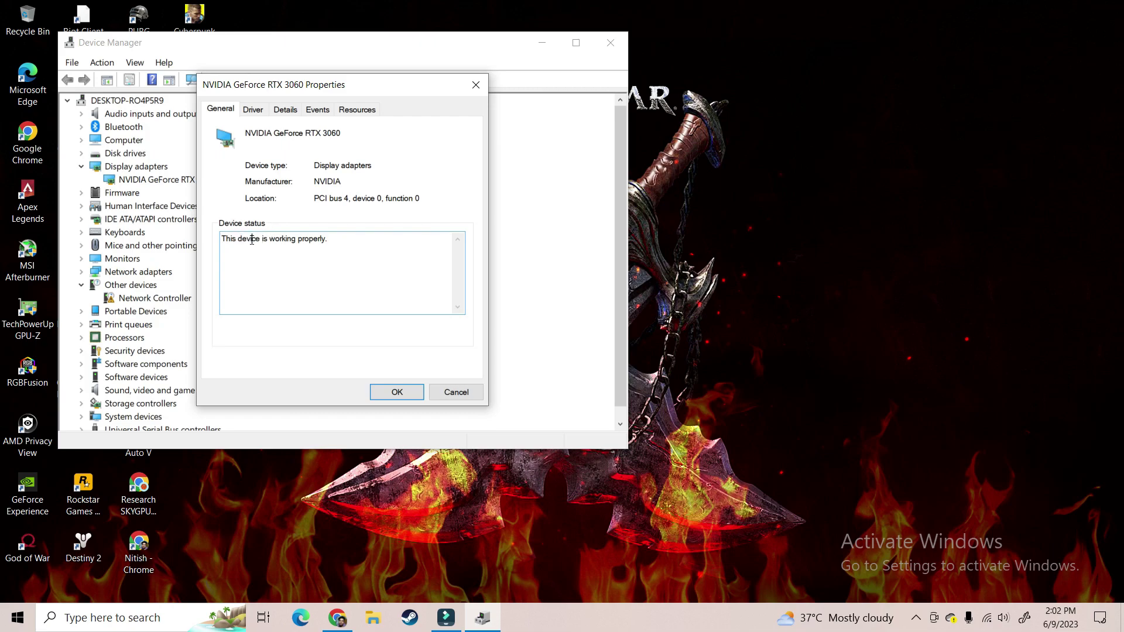
{"action": "left_click", "coordinate": [396, 396]}
{"action": "left_click", "coordinate": [611, 42]}
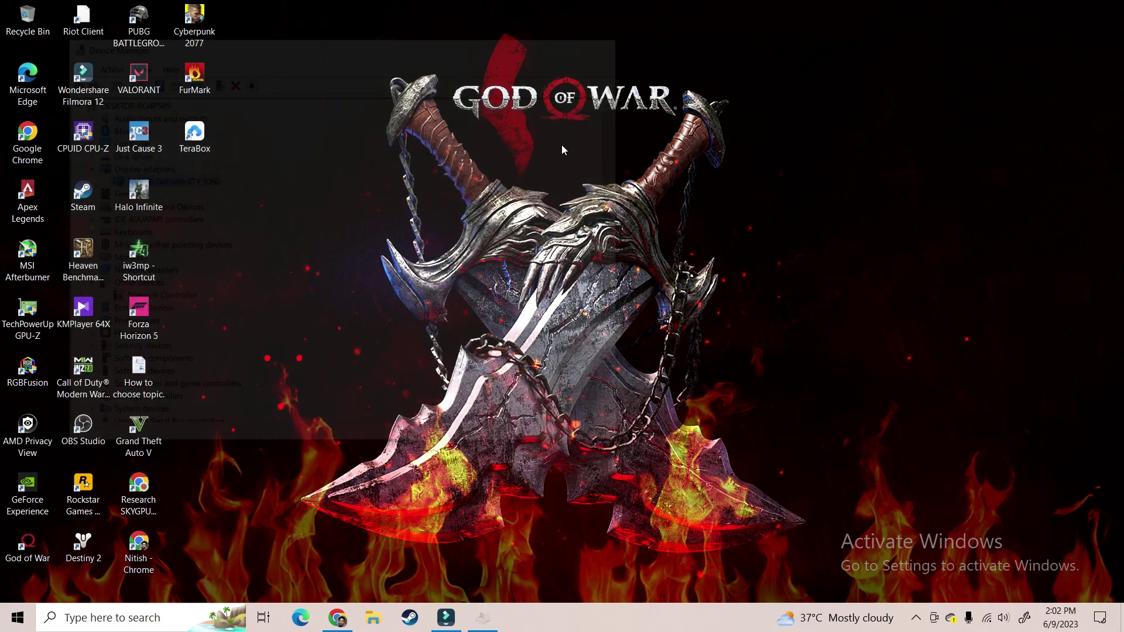
Search Google in Chrome for 'furmark download', open the geeks3d FurMark Downloads page, then minimize Chrome
{"action": "left_click", "coordinate": [336, 617]}
{"action": "left_click", "coordinate": [428, 291]}
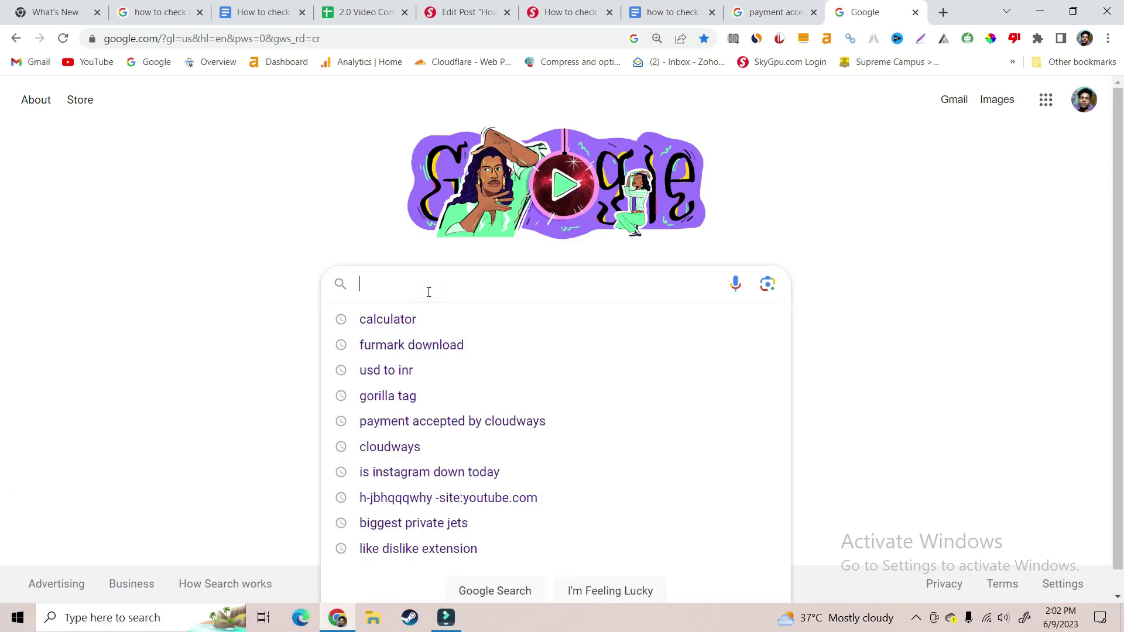
{"action": "type", "text": "fur"}
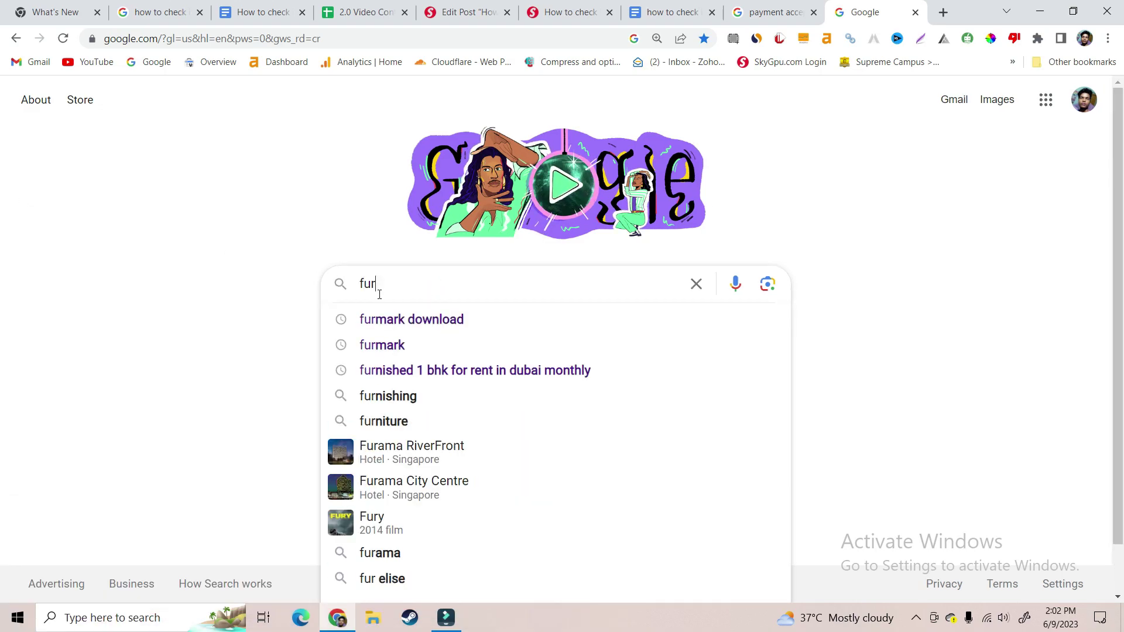
{"action": "left_click", "coordinate": [432, 322]}
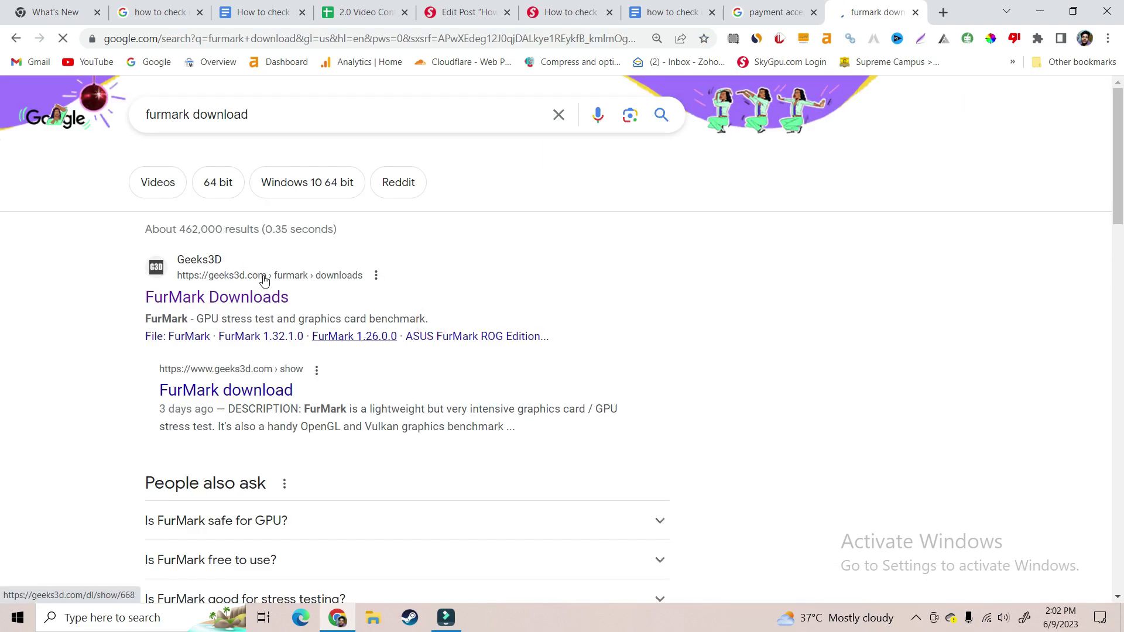
{"action": "left_click", "coordinate": [273, 302]}
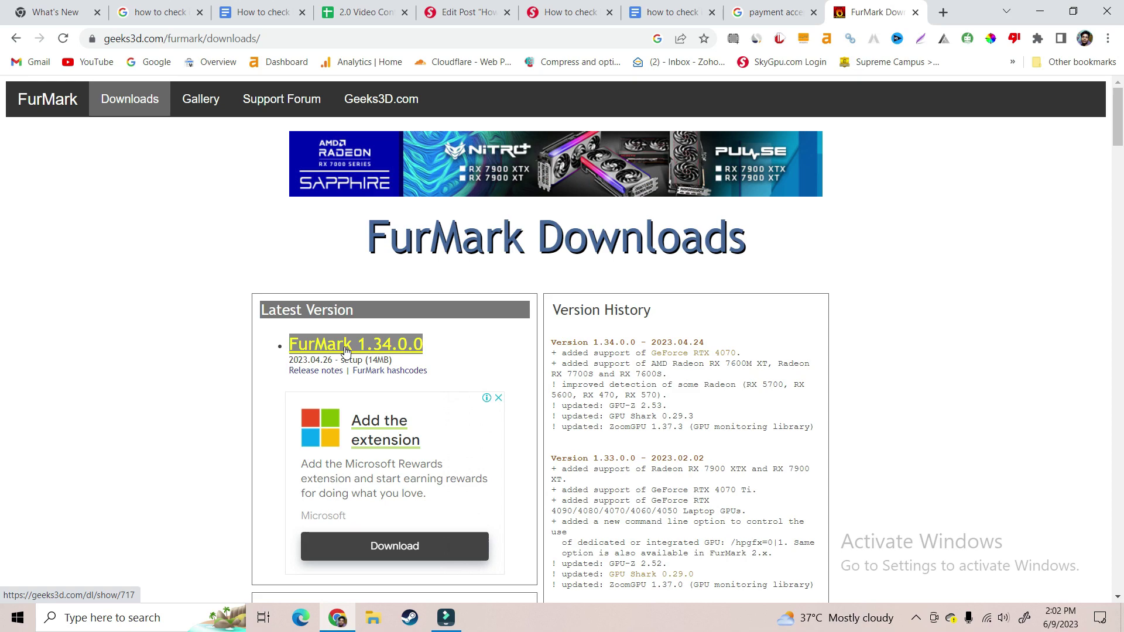
{"action": "left_click", "coordinate": [1040, 11]}
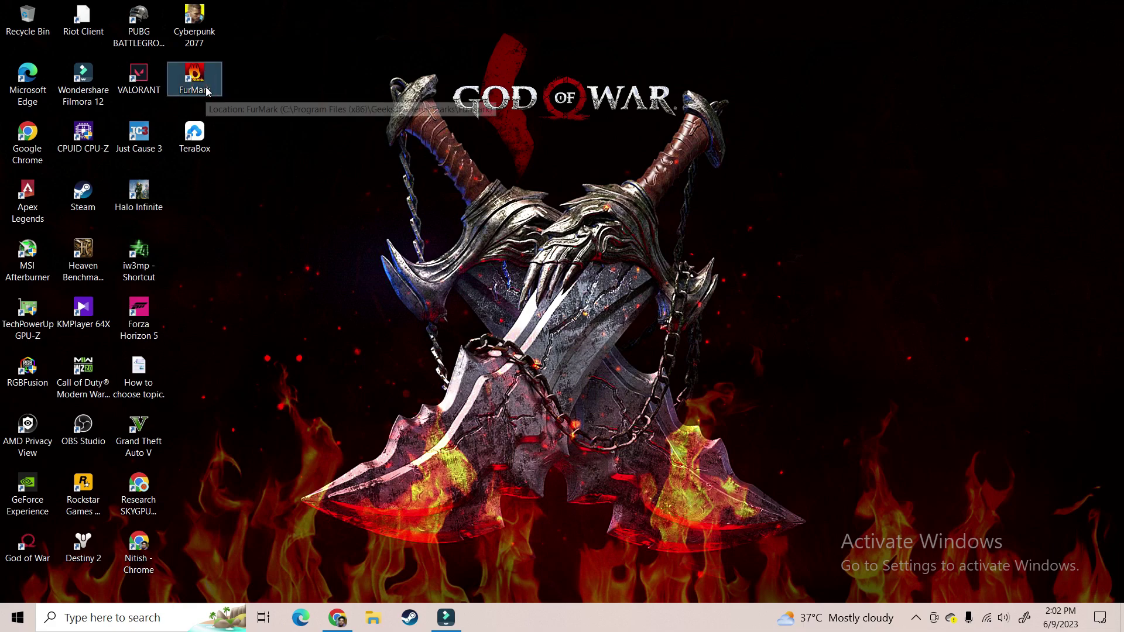
Launch FurMark with Fullscreen kept on at 1920x1080 and start the GPU stress test
{"action": "double_click", "coordinate": [195, 79]}
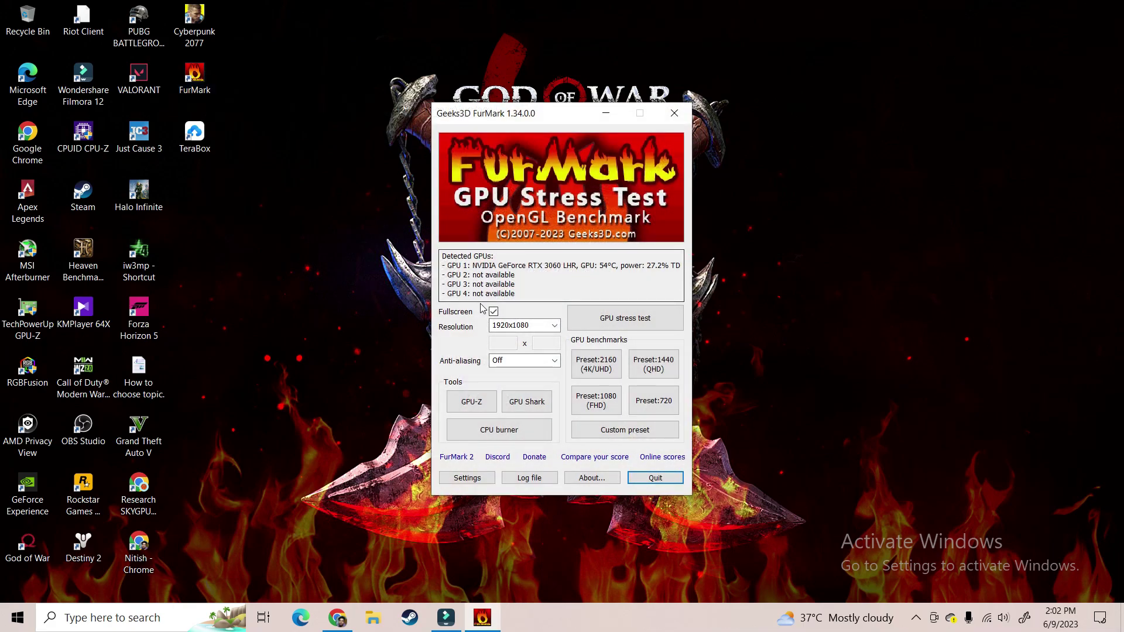
{"action": "left_click", "coordinate": [493, 313]}
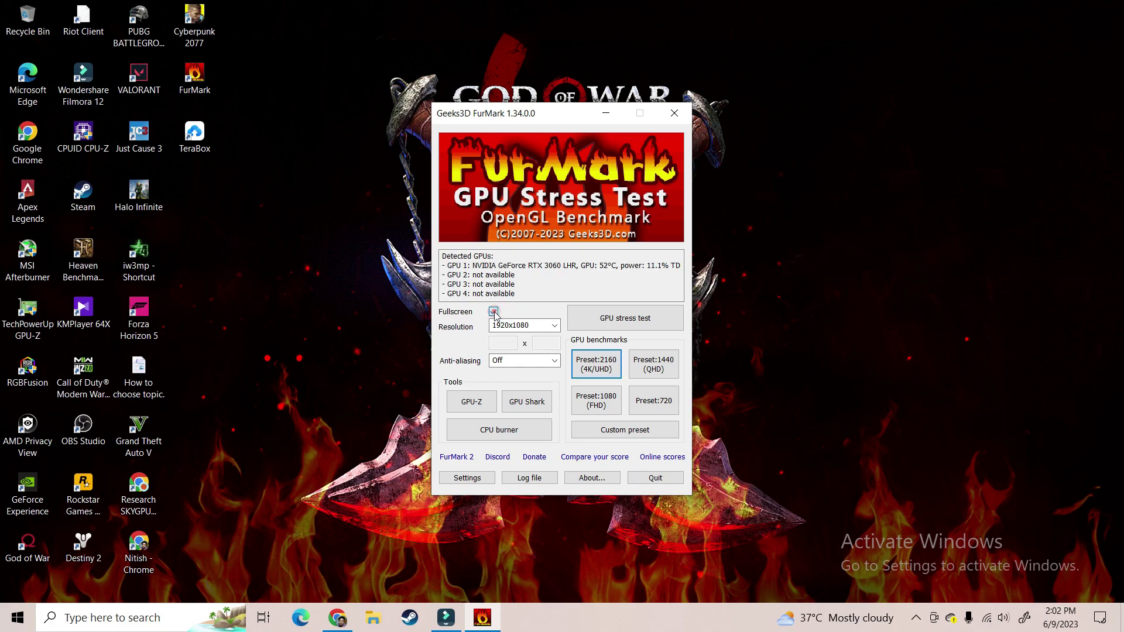
{"action": "left_click", "coordinate": [494, 313]}
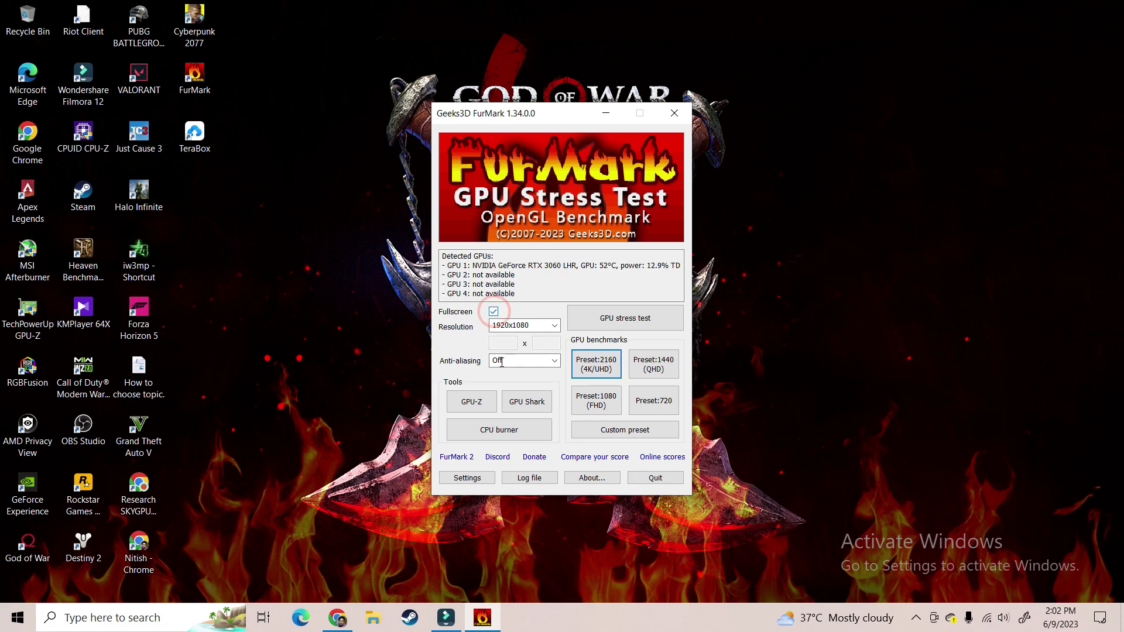
{"action": "left_click", "coordinate": [613, 325]}
Accept the caution dialog to begin the fullscreen FurMark burn-in test
{"action": "left_click", "coordinate": [660, 366]}
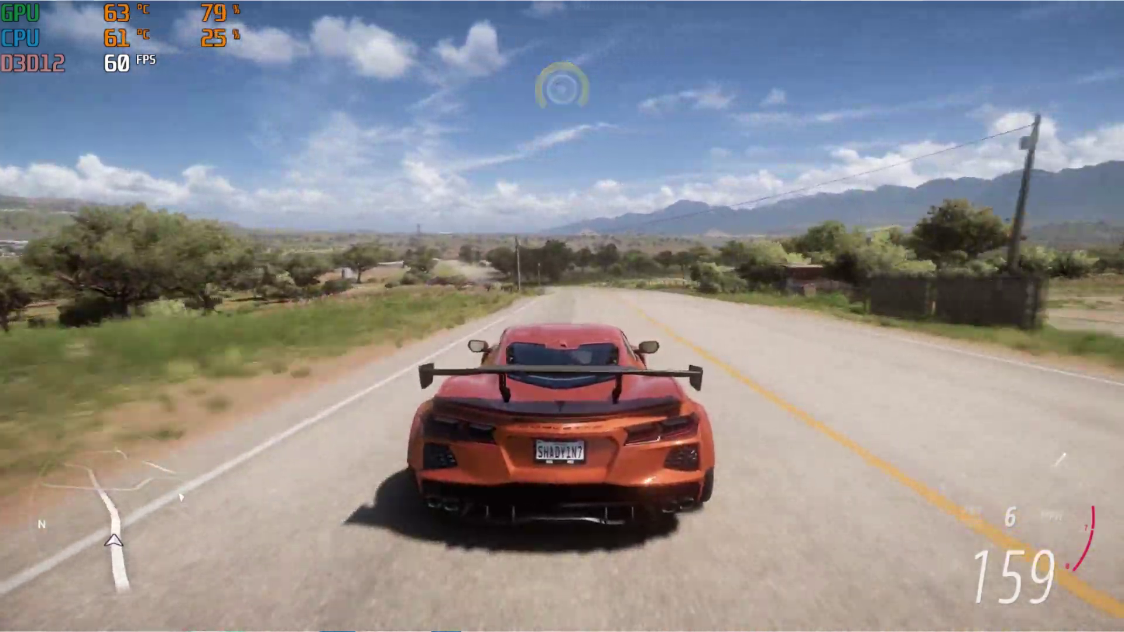
Drive the Corvette through bends, past the town and into open country at a steady 60 FPS
{"action": "key", "text": "w"}
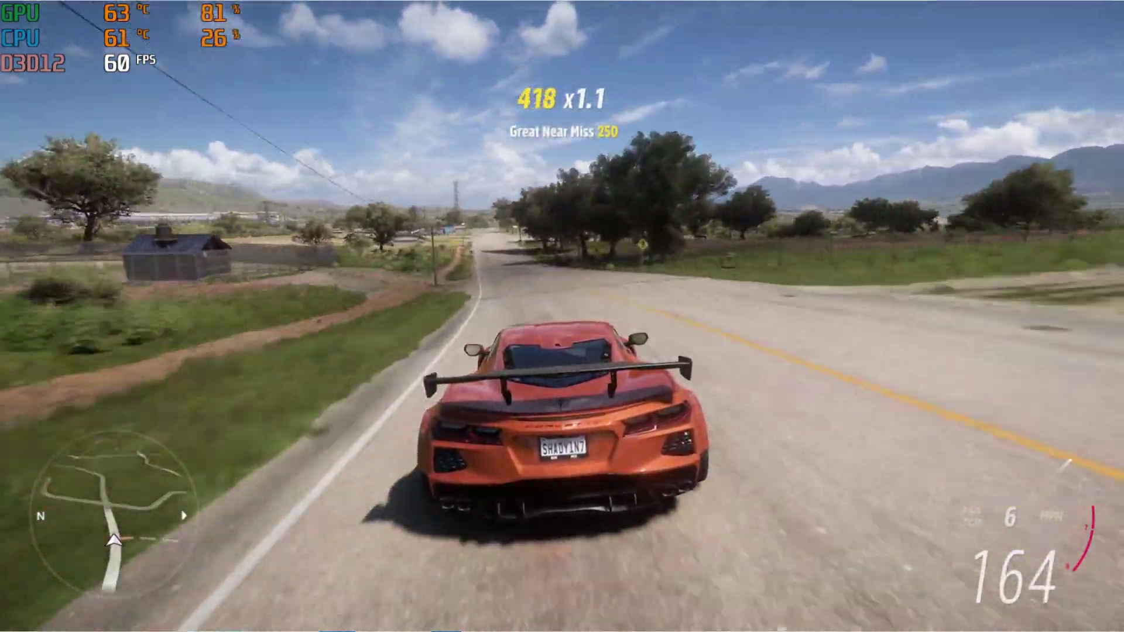
{"action": "key", "text": "w"}
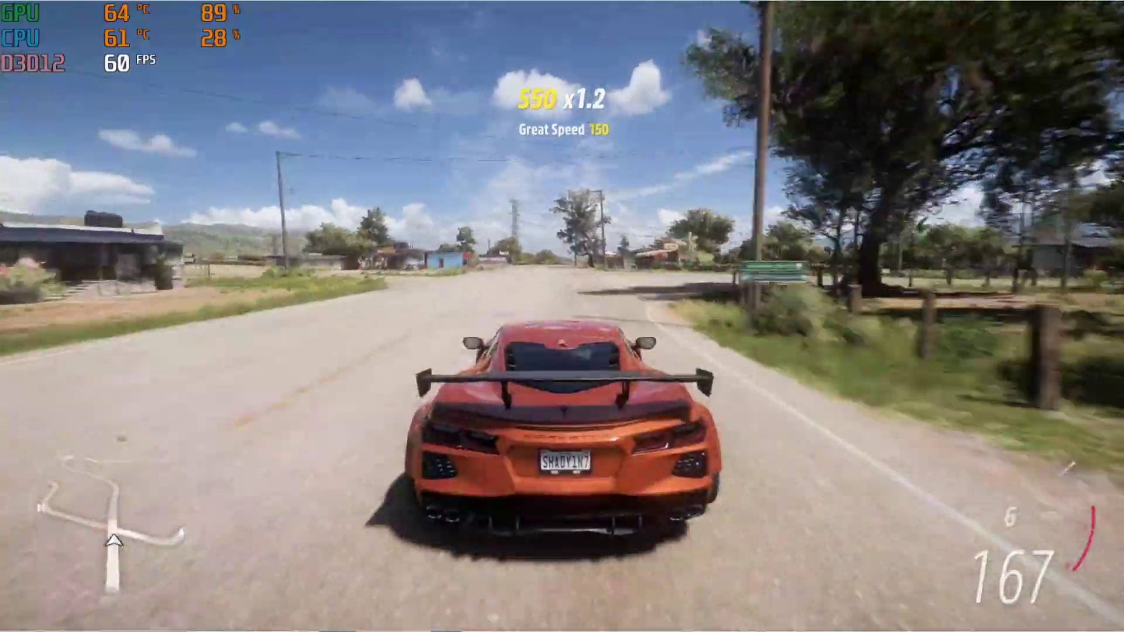
{"action": "key", "text": "w"}
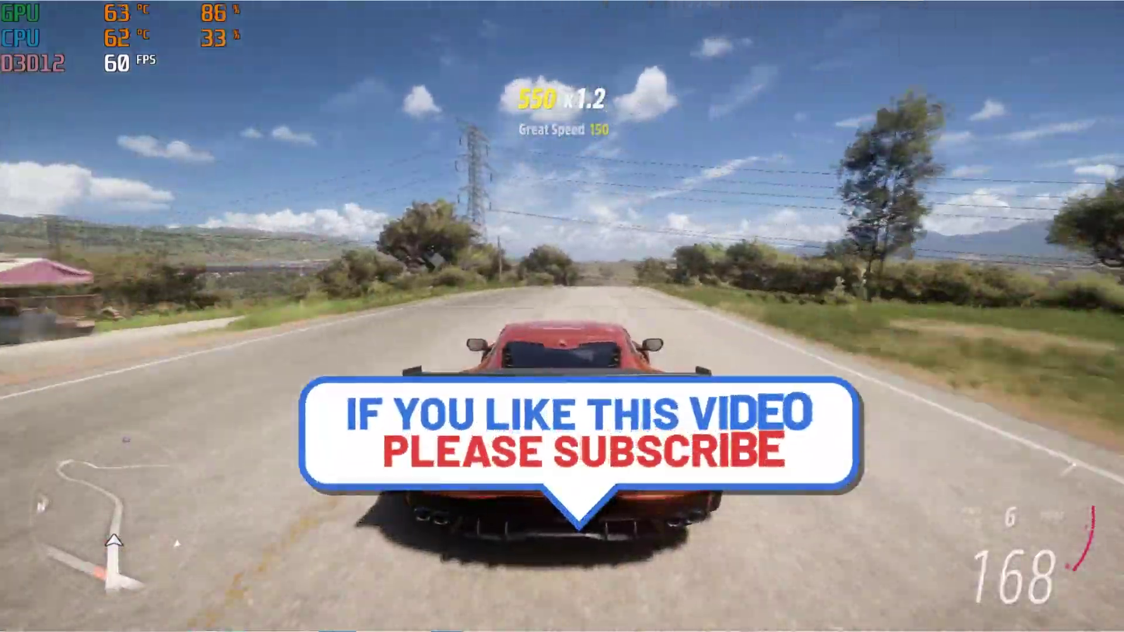
{"action": "key", "text": "w"}
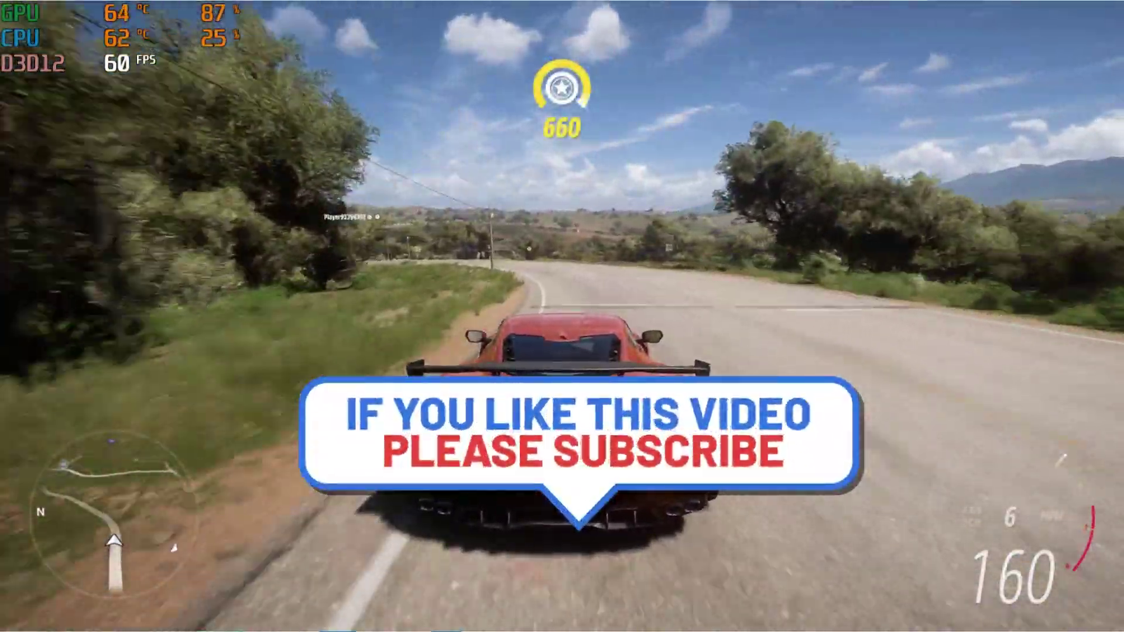
{"action": "key", "text": "w"}
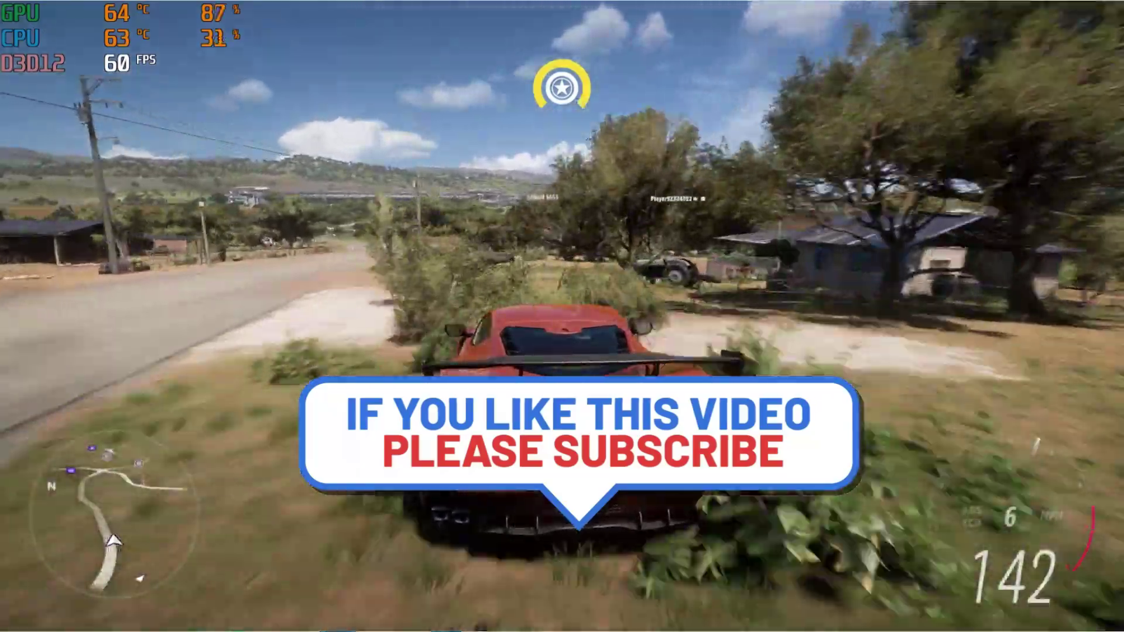
{"action": "key", "text": "w"}
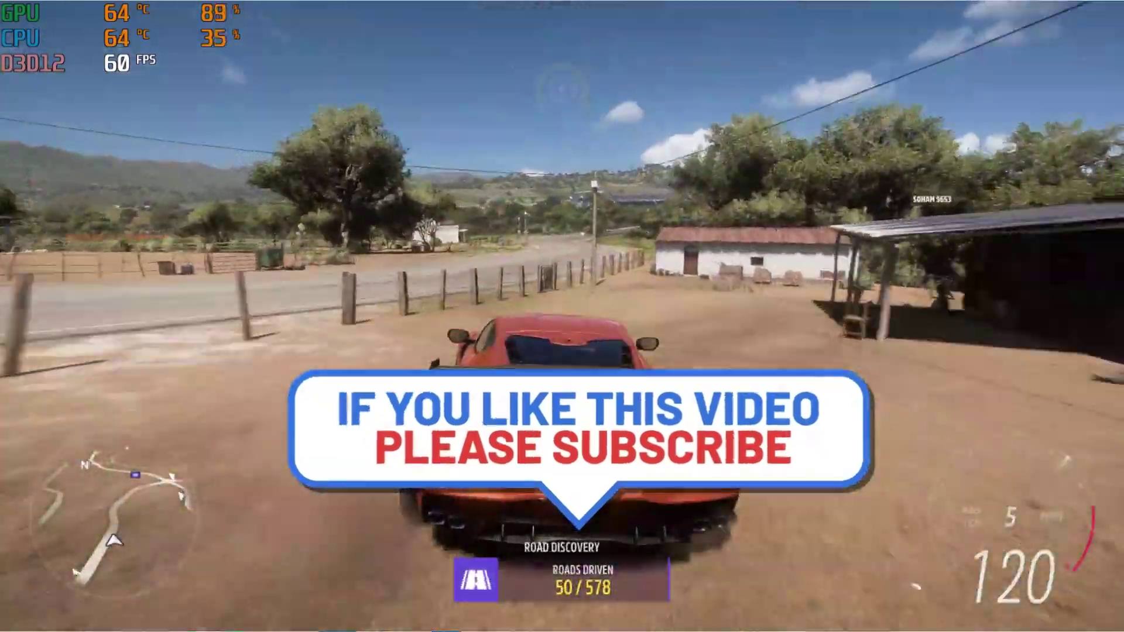
{"action": "key", "text": "w"}
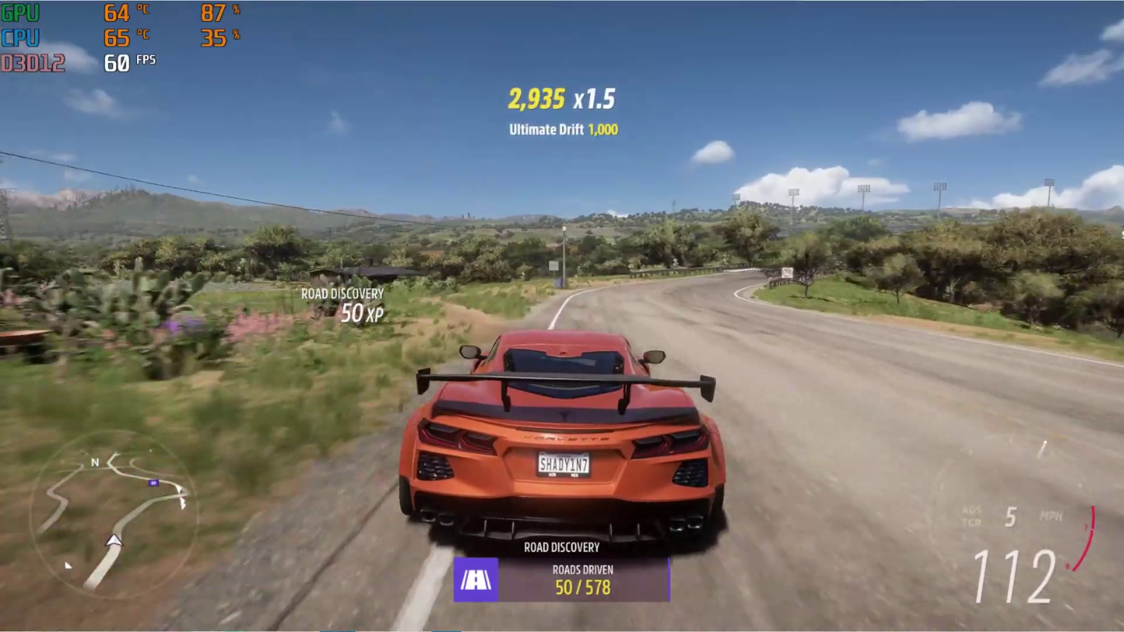
{"action": "key", "text": "w"}
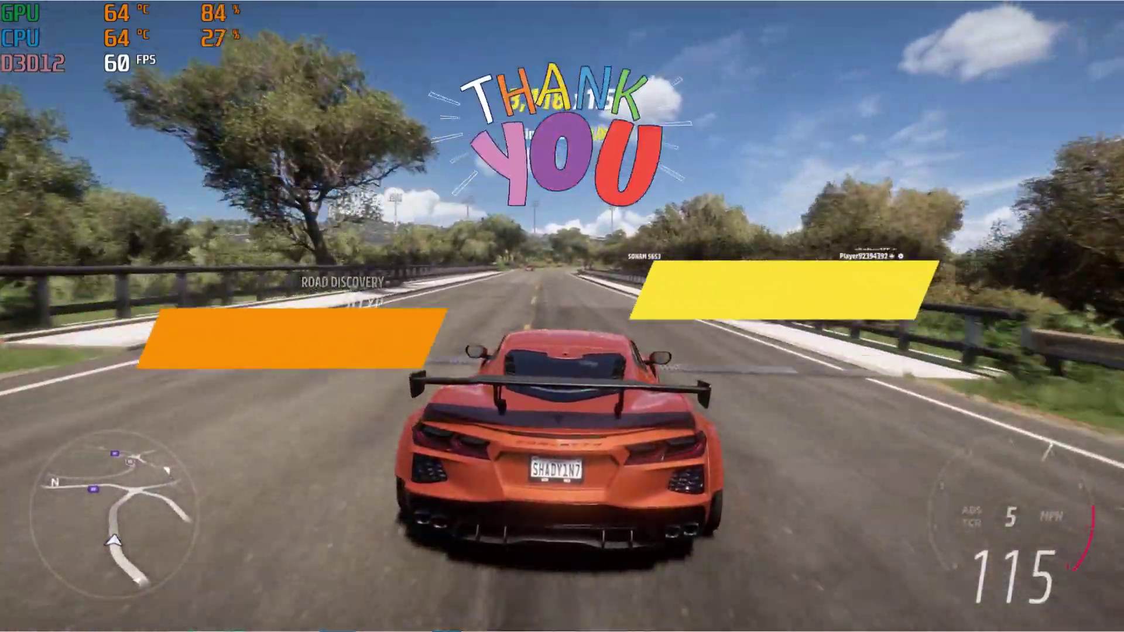
{"action": "key", "text": "w"}
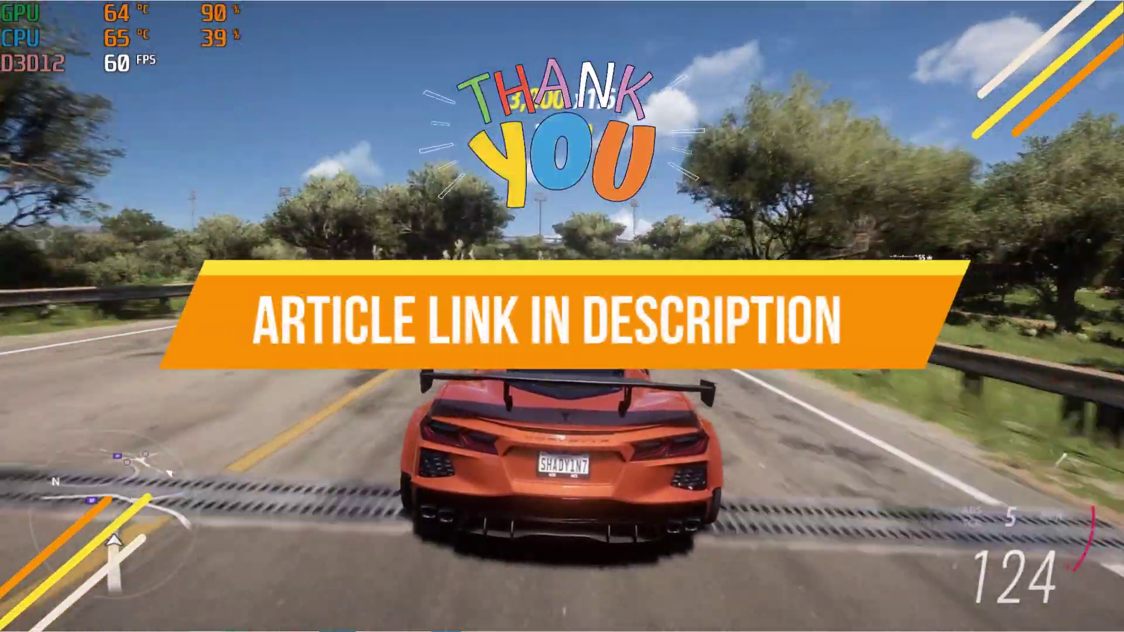
{"action": "key", "text": "w"}
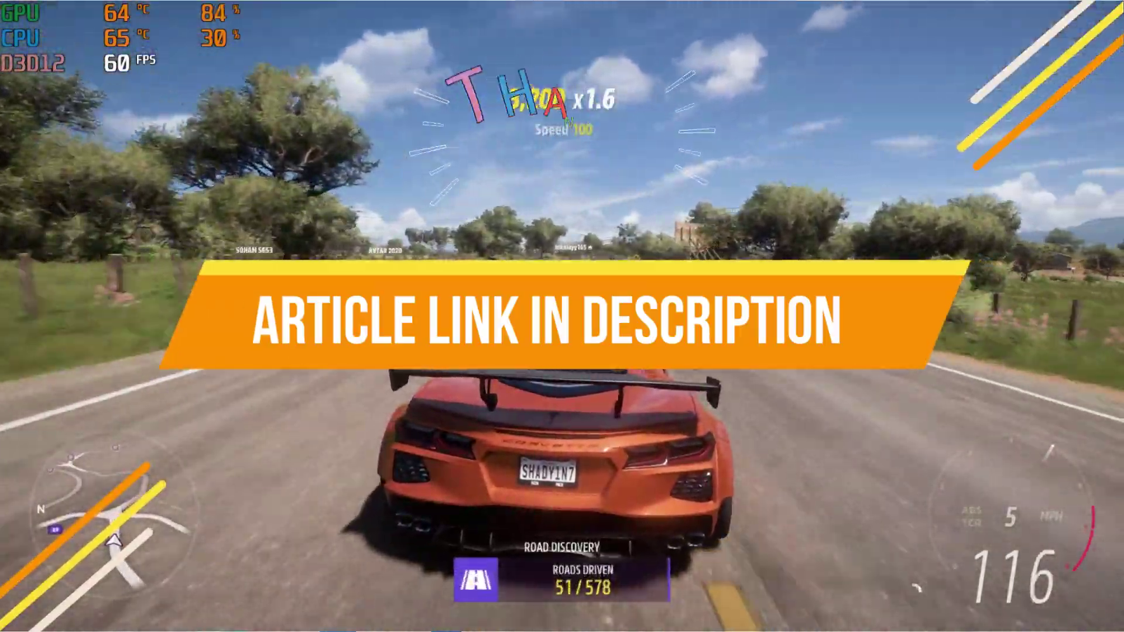